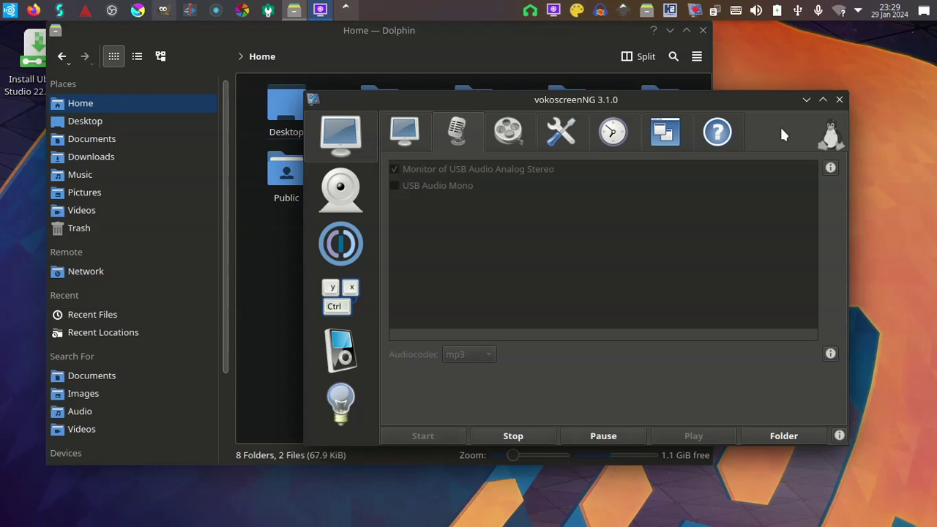
- Hide the recorder, open Documents › lmms › projects in Dolphin, and right-click 2024_New_Year_Ambient.mp3
click(805, 101)
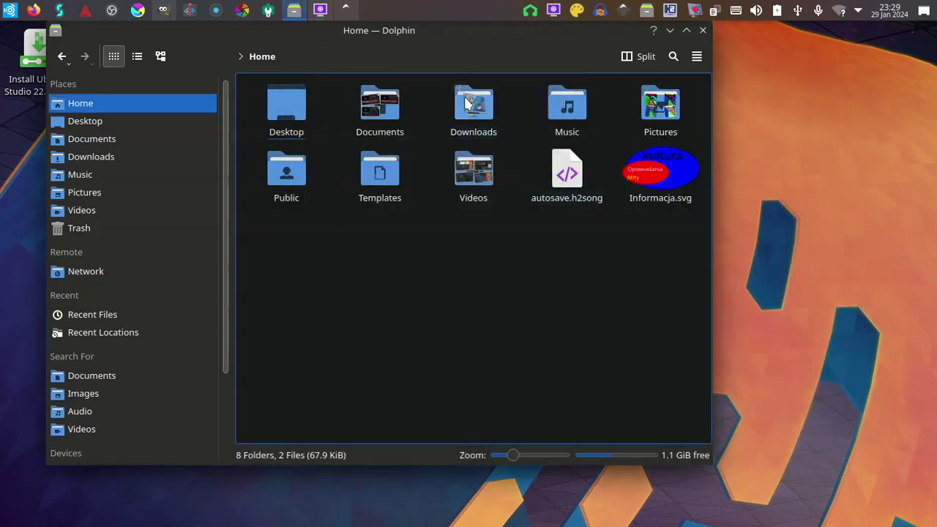
click(379, 108)
click(380, 108)
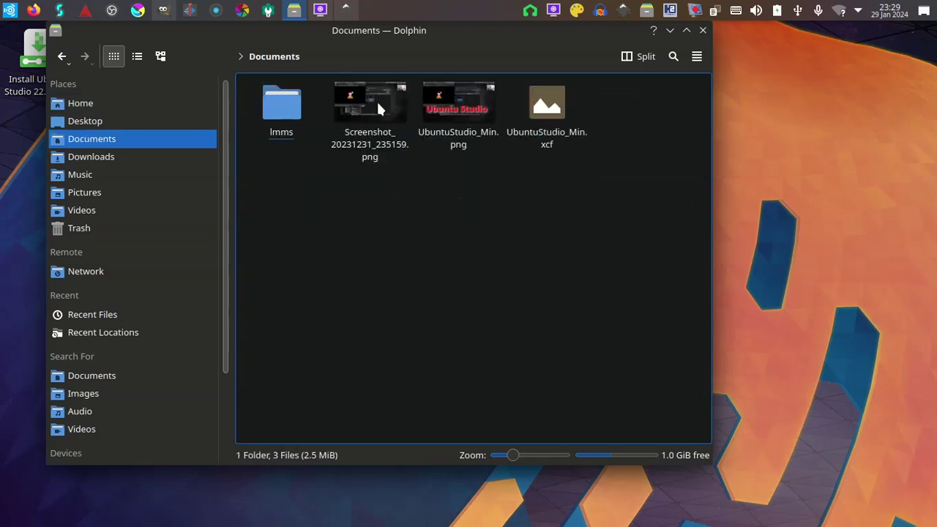
double_click(293, 108)
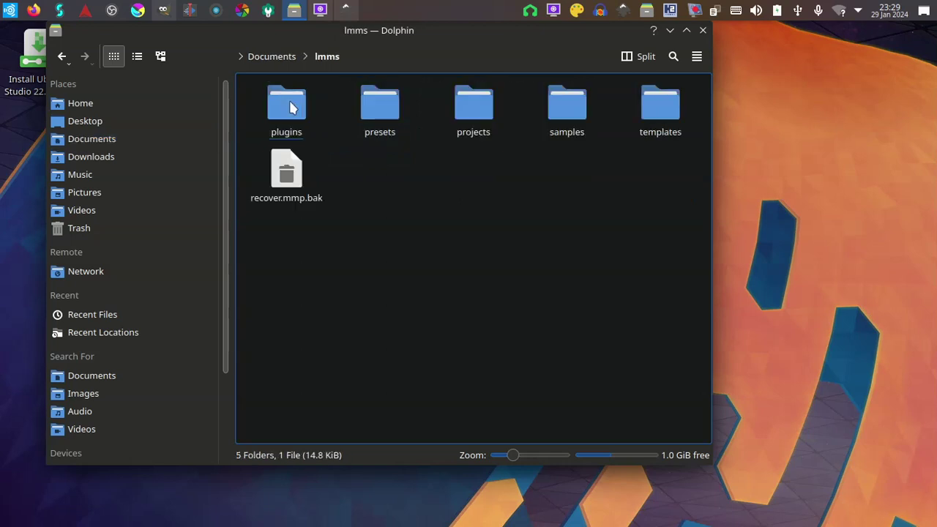
click(476, 109)
double_click(476, 109)
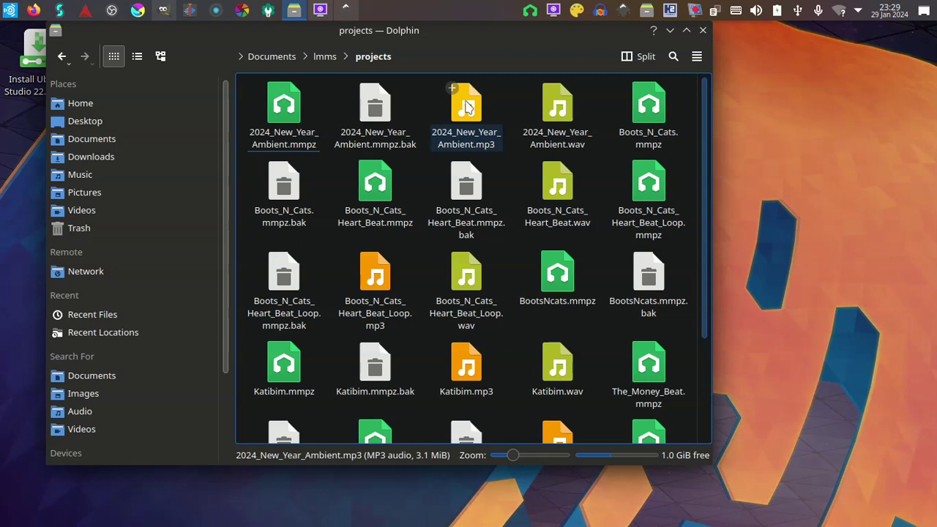
right_click(466, 107)
- Play 2024_New_Year_Ambient.mp3 in VLC media player, then minimize the player
click(502, 102)
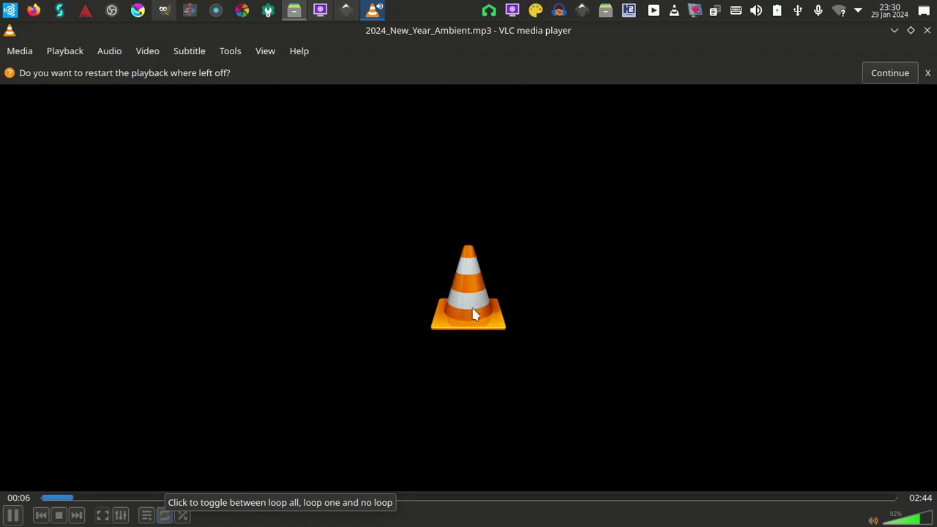
click(894, 30)
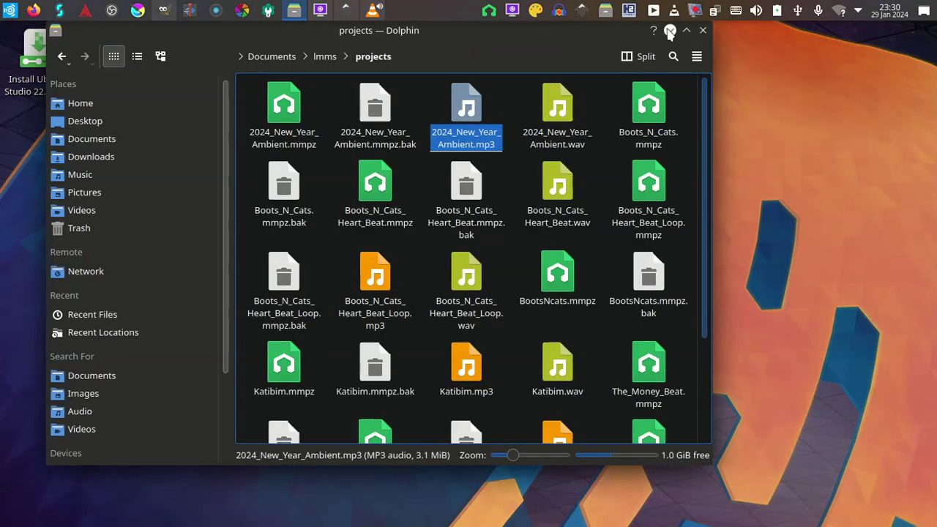
- Minimize Dolphin and restore the Inkscape Informacja.svg window
click(669, 33)
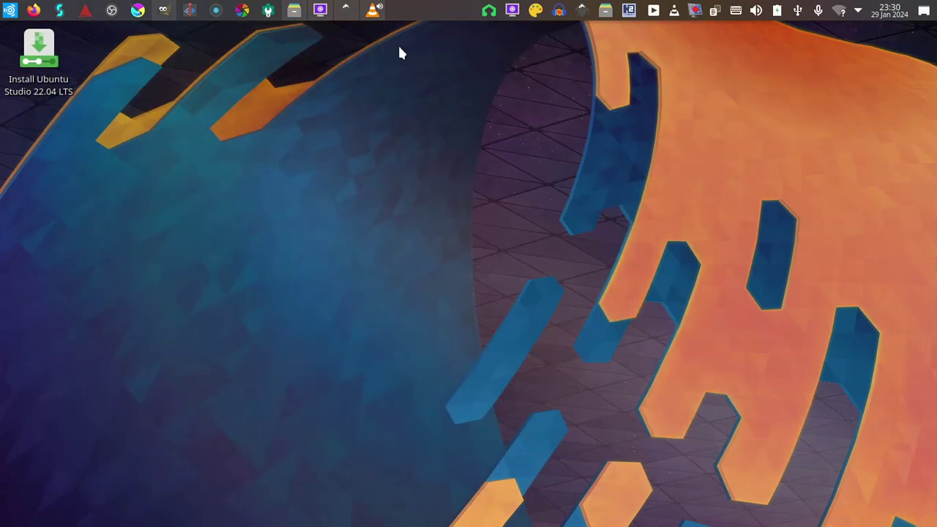
click(346, 13)
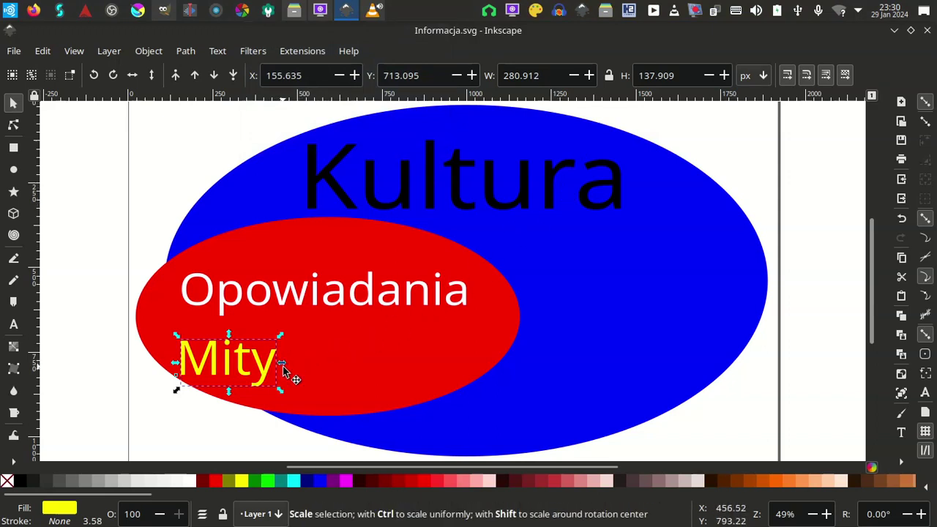
- Enlarge the Mity label to 315.599 × 142.235 px and add Opowiadania to the selection
mouse_move(281, 362)
mouse_down()
mouse_move(325, 352)
mouse_move(293, 350)
mouse_up()
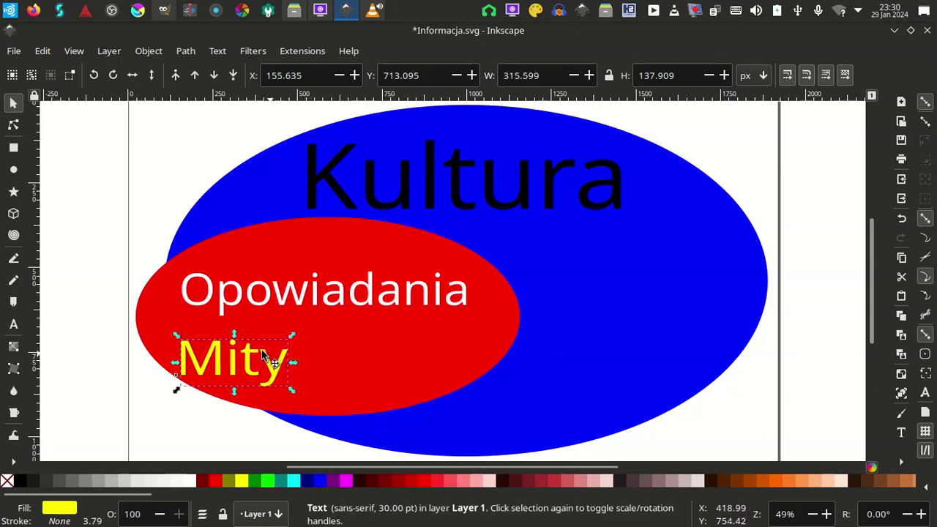
mouse_move(234, 336)
mouse_down()
mouse_move(236, 319)
mouse_move(236, 336)
mouse_up()
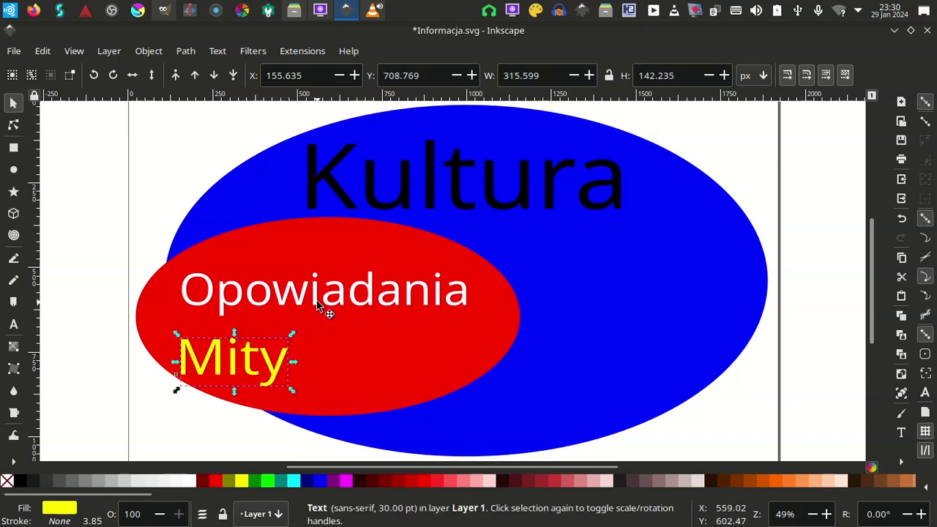
key(shift)
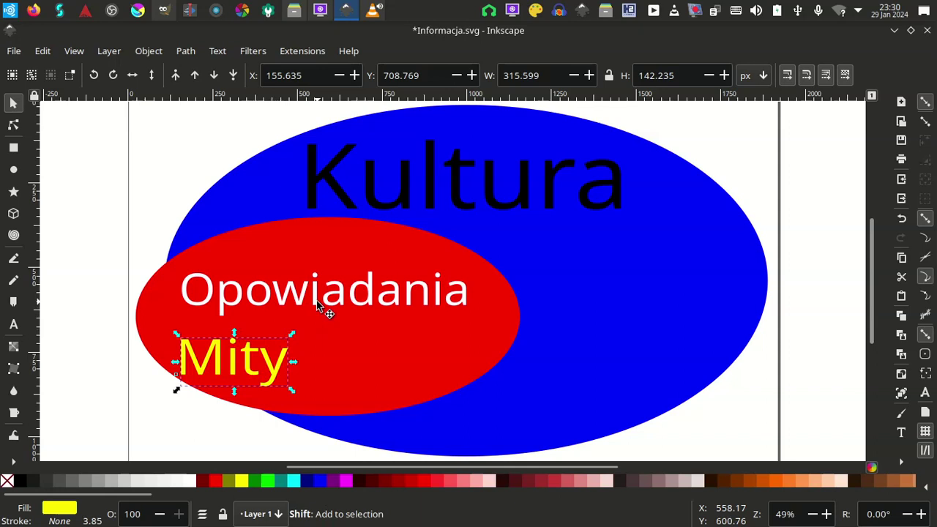
shift+click(317, 306)
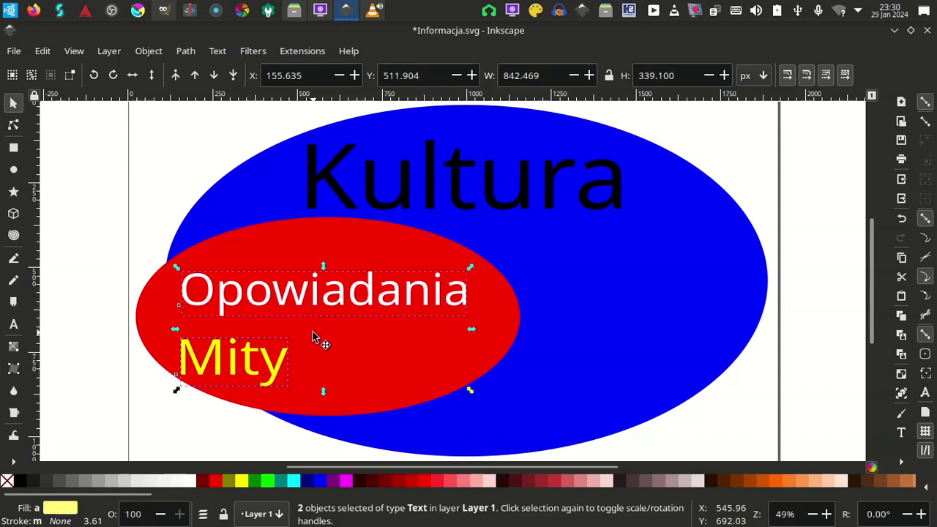
- Group the red ellipse with its Opowiadania and Mity labels
shift+click(371, 361)
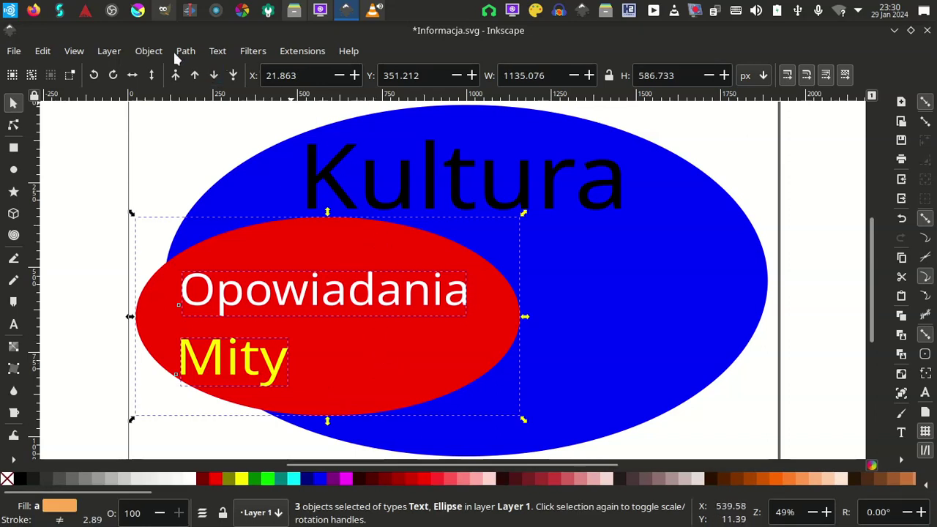
click(148, 51)
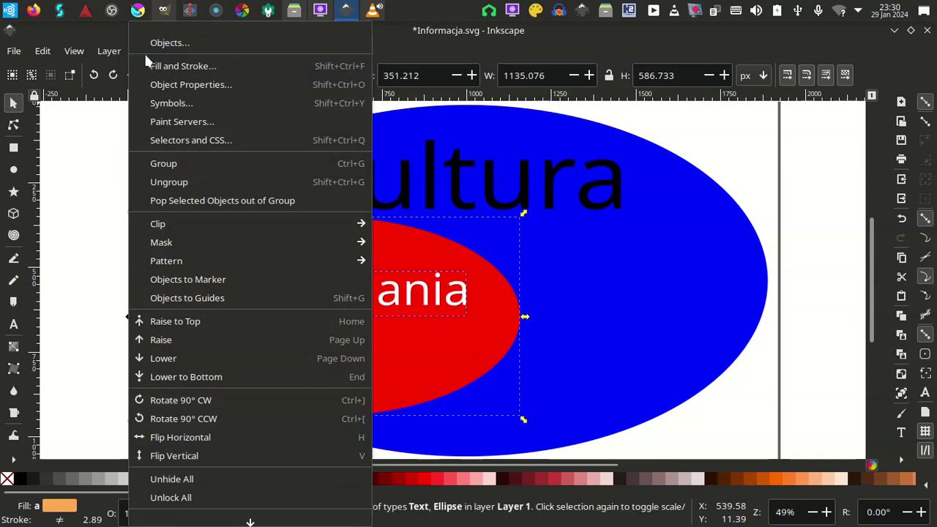
click(181, 165)
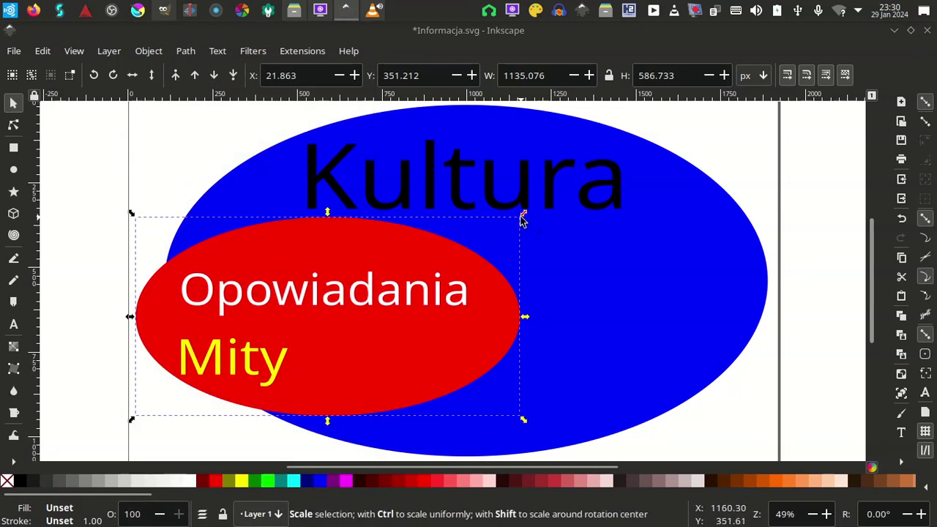
- Shrink the red group and move it into the blue ellipse's right side at X 1211.574, Y 470.942
mouse_move(523, 217)
mouse_down()
mouse_move(660, 137)
mouse_move(378, 264)
mouse_up()
mouse_move(246, 330)
mouse_down()
mouse_move(376, 330)
mouse_move(378, 318)
mouse_move(538, 318)
mouse_move(544, 310)
mouse_move(642, 323)
mouse_up()
click(413, 290)
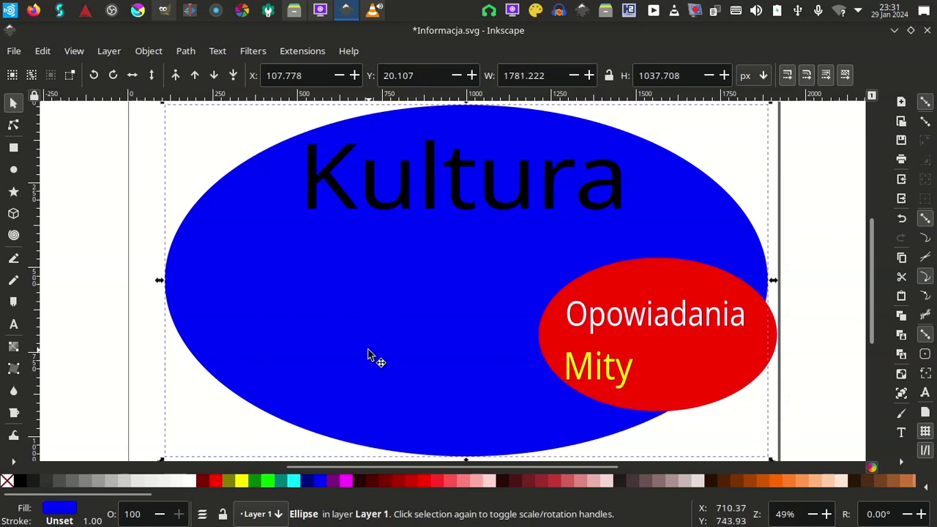
click(616, 335)
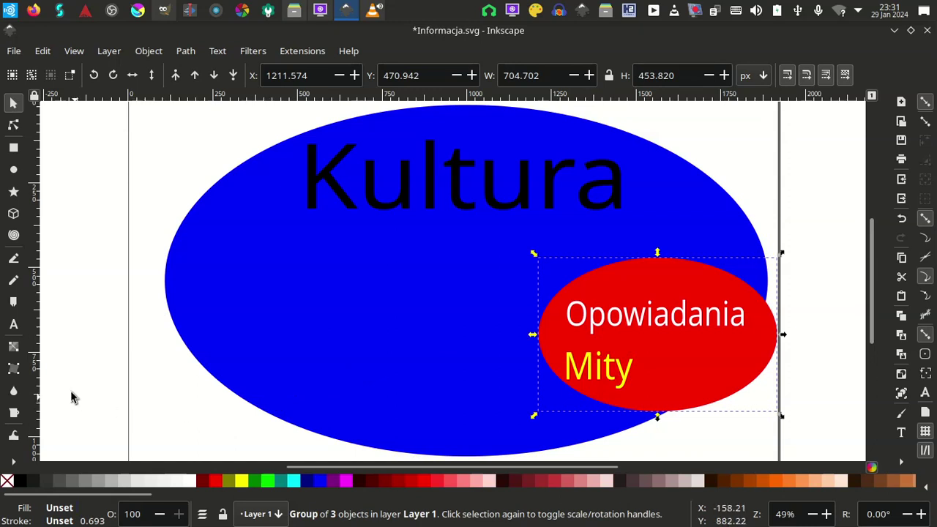
- Draw a yellow ellipse on the blue ellipse's left side and add a Nauka text label
click(14, 172)
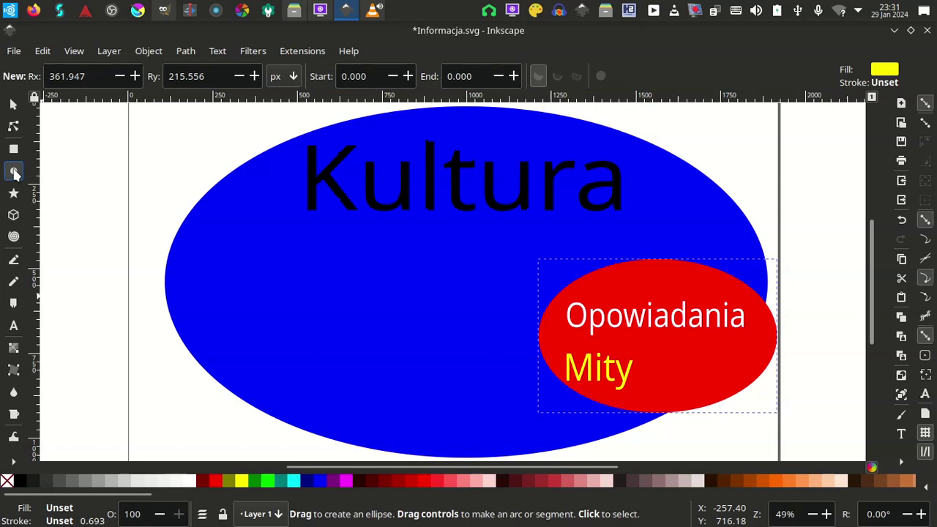
mouse_move(157, 236)
mouse_down()
mouse_move(192, 279)
mouse_move(333, 335)
mouse_move(389, 407)
mouse_move(413, 414)
mouse_up()
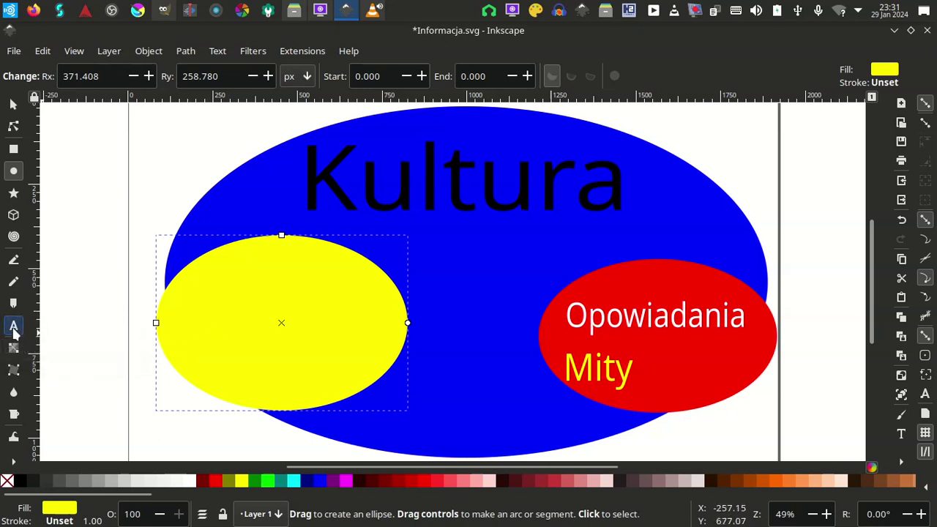
click(13, 326)
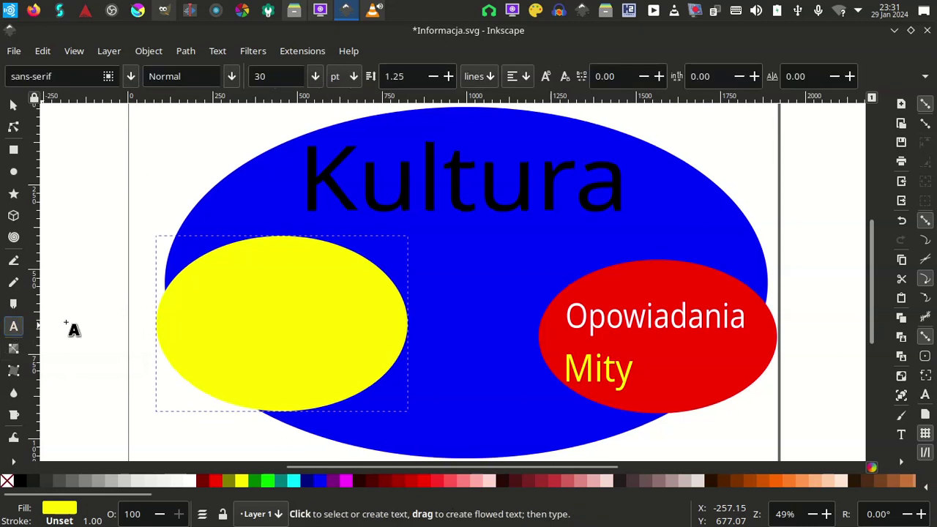
click(209, 298)
text(Nauka)
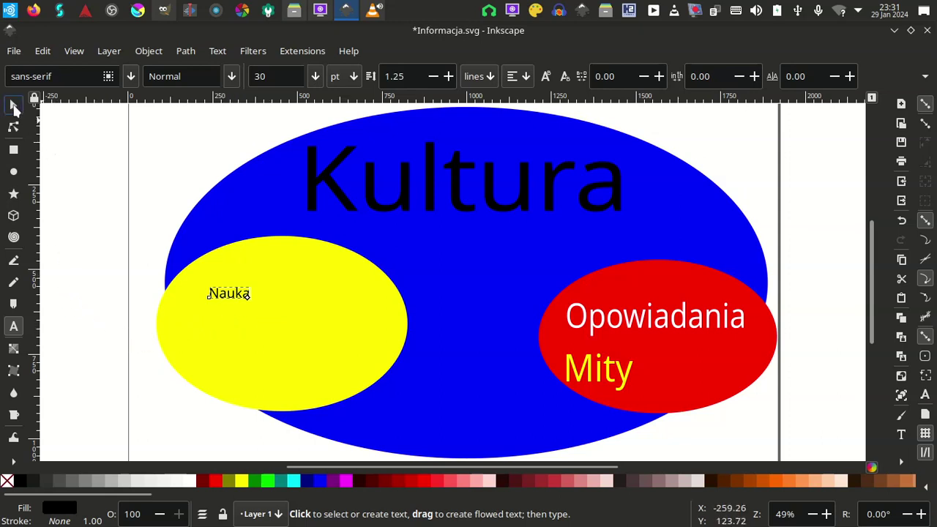
- Scale the Nauka label to 447.435 × 164.372 px across the yellow ellipse
click(14, 107)
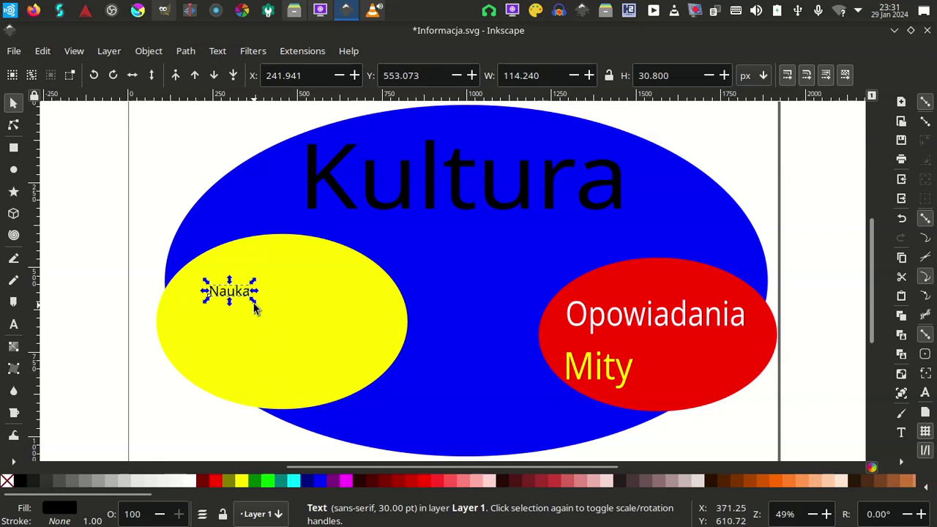
drag(254, 306, 342, 347)
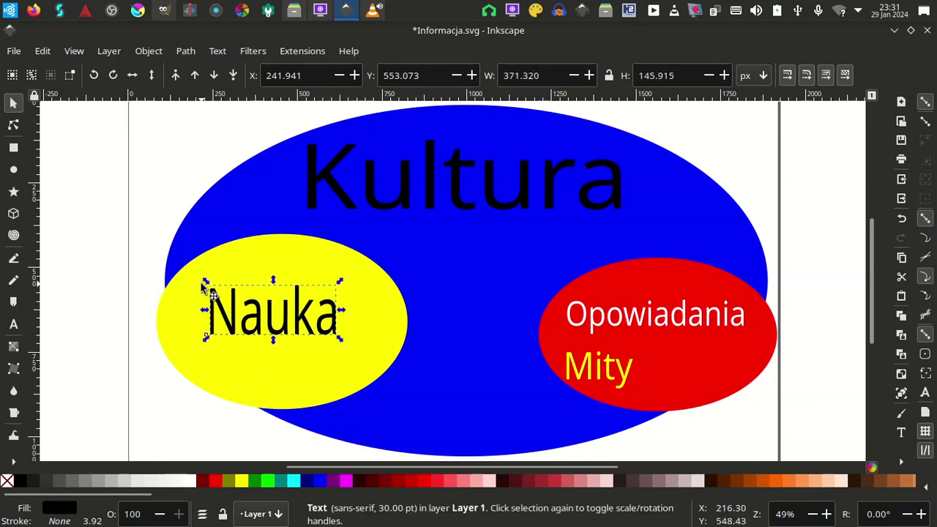
drag(205, 282, 191, 268)
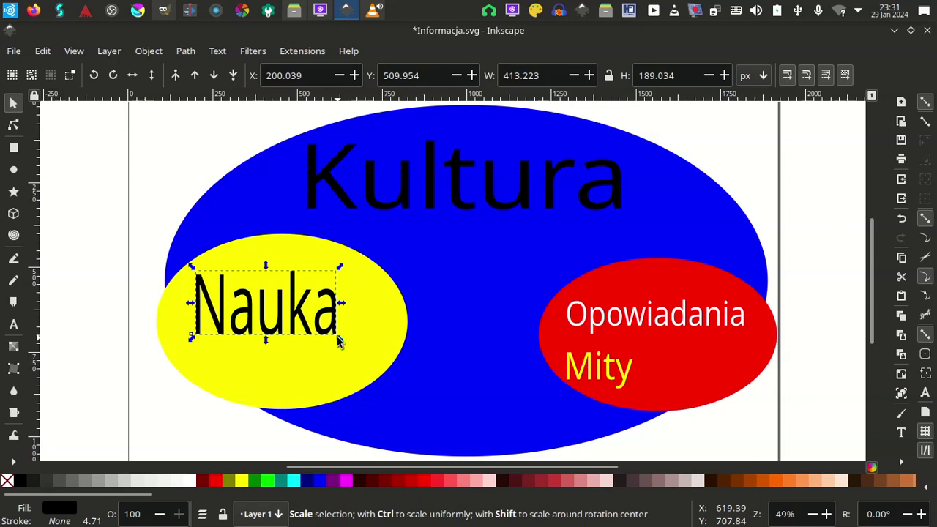
drag(339, 342, 348, 328)
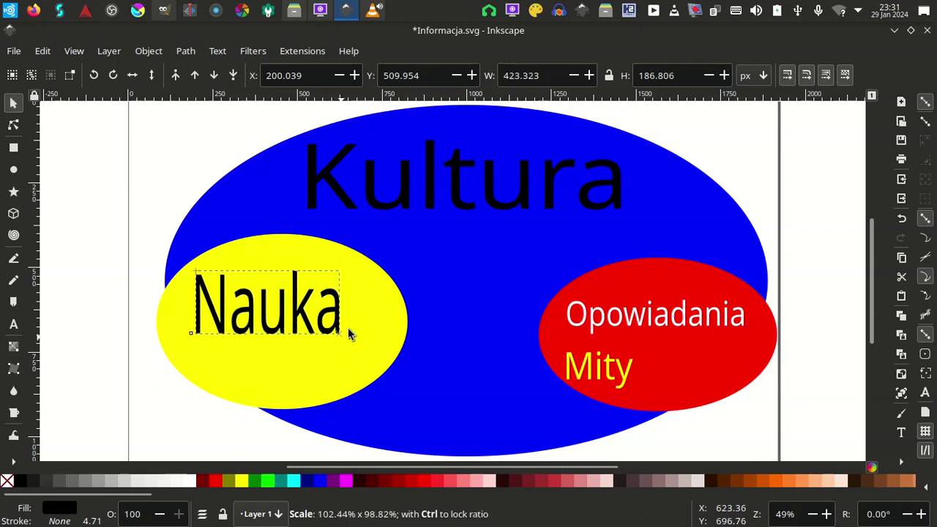
click(317, 364)
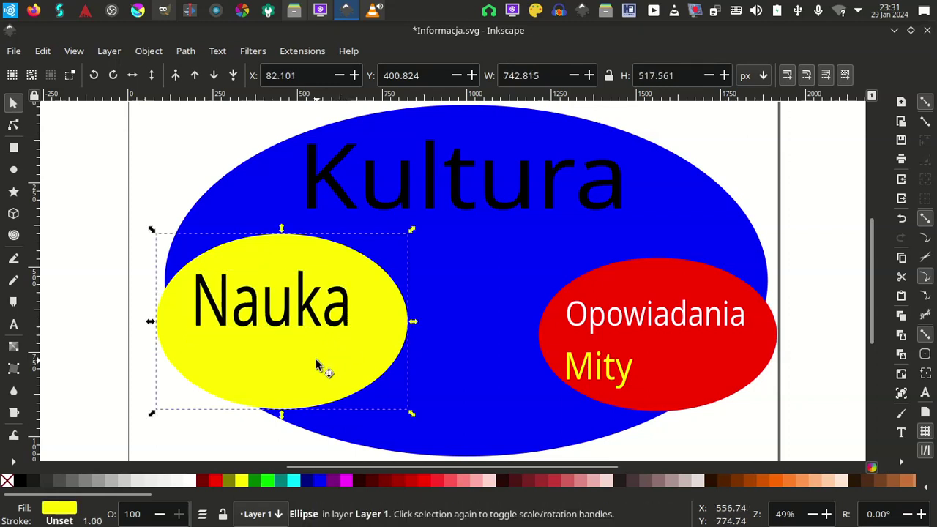
click(308, 319)
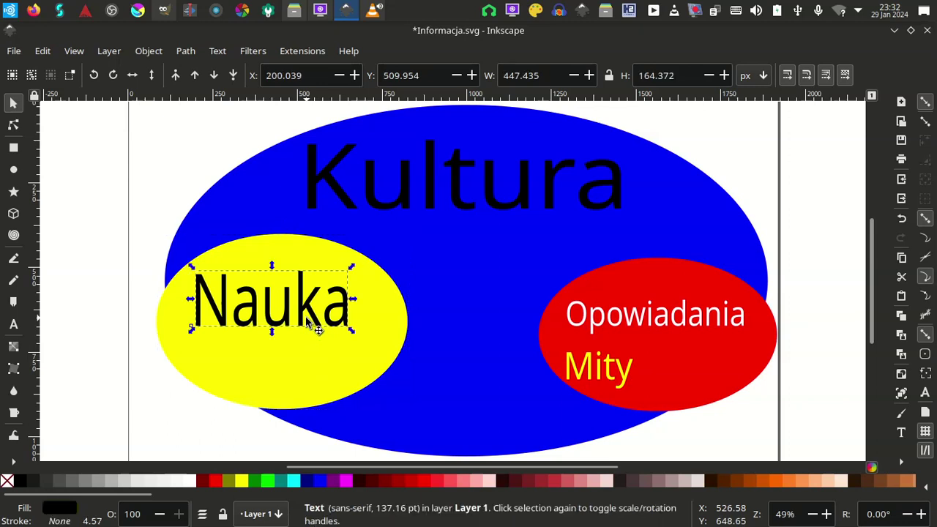
key(shift)
- Group the yellow ellipse with the Nauka label
shift+click(316, 359)
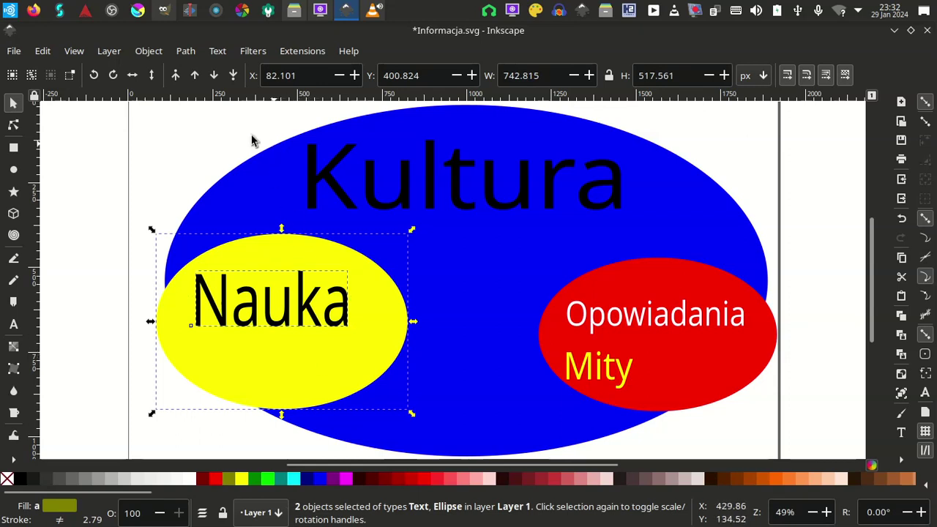
click(146, 50)
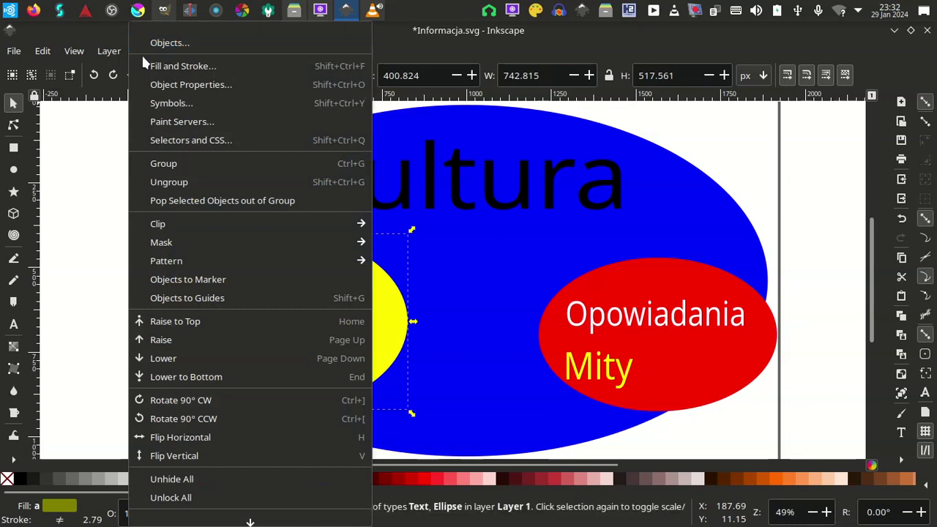
click(184, 165)
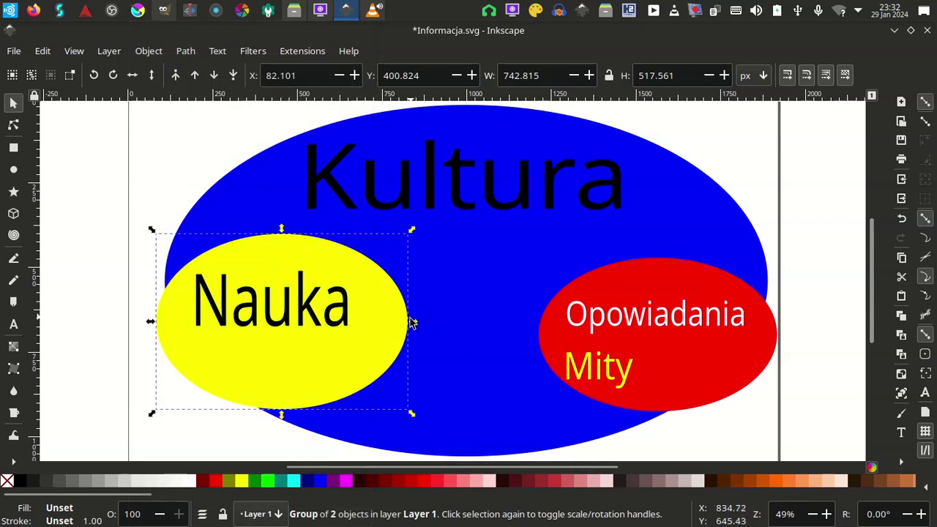
- Resize the Nauka group to 788.278 × 452.291 px and move it right to overlap the red ellipse
mouse_move(410, 322)
mouse_down()
mouse_move(522, 339)
mouse_move(429, 328)
mouse_up()
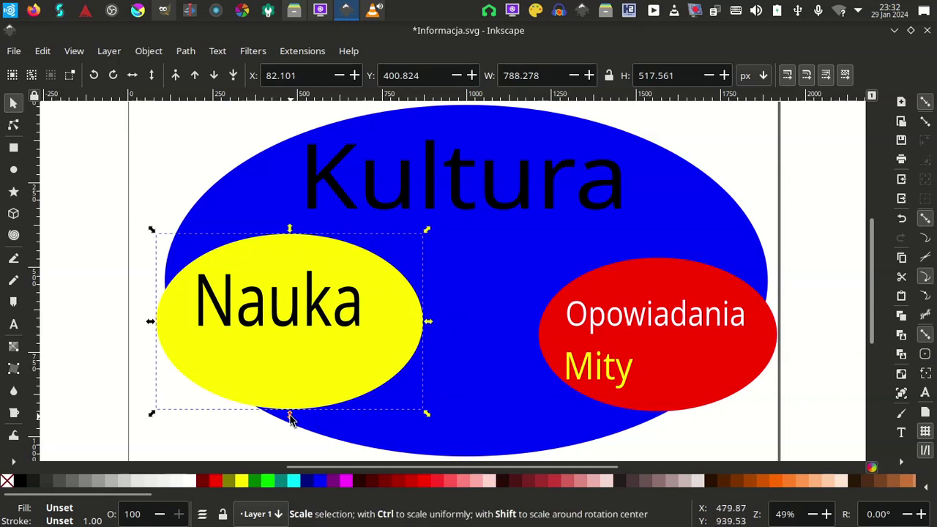
mouse_move(290, 418)
mouse_down()
mouse_move(290, 452)
mouse_move(294, 397)
mouse_up()
mouse_move(310, 320)
mouse_down()
mouse_move(383, 334)
mouse_move(445, 332)
mouse_up()
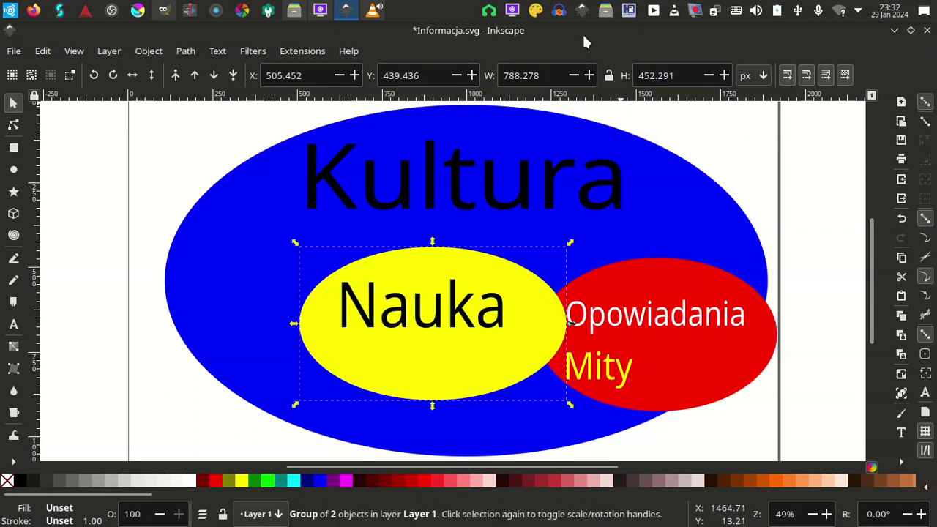
- Save Informacja.svg, minimize Inkscape, and bring up the screen recorder's controls
key(ctrl+s)
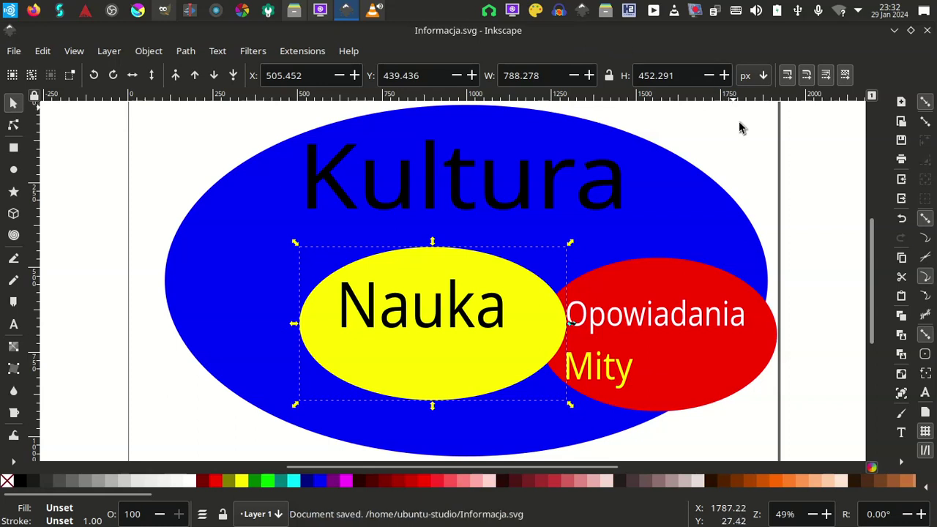
click(739, 129)
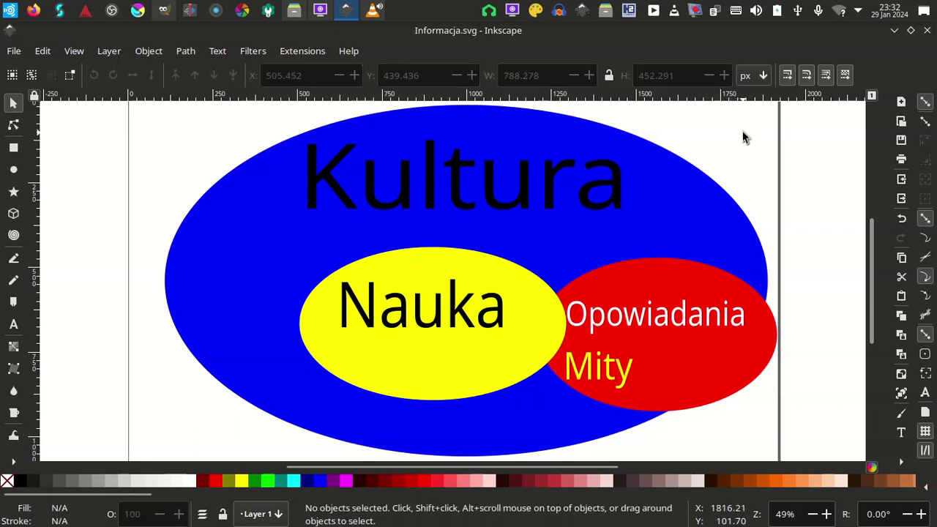
click(893, 30)
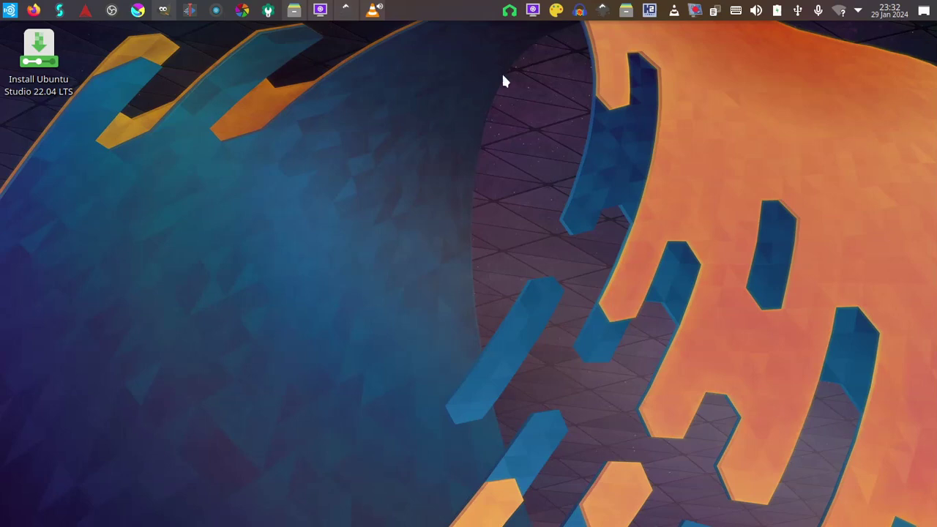
right_click(696, 12)
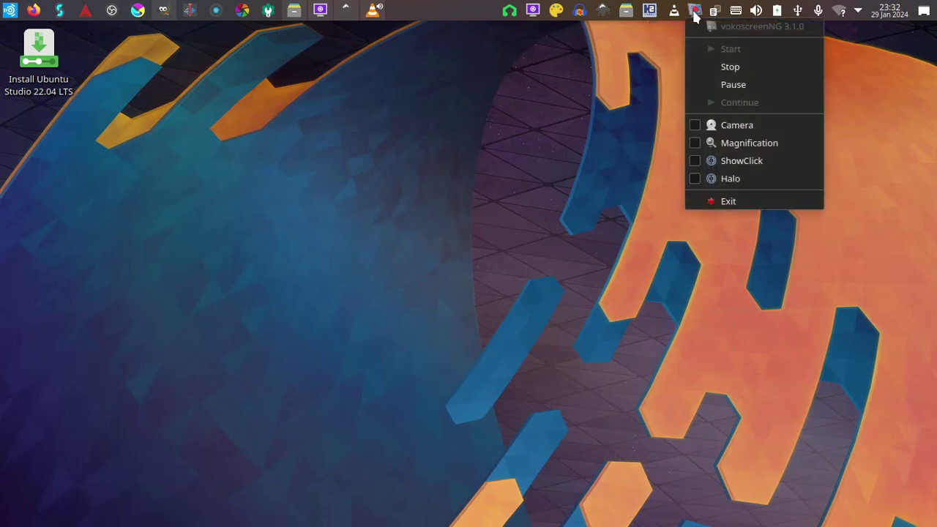